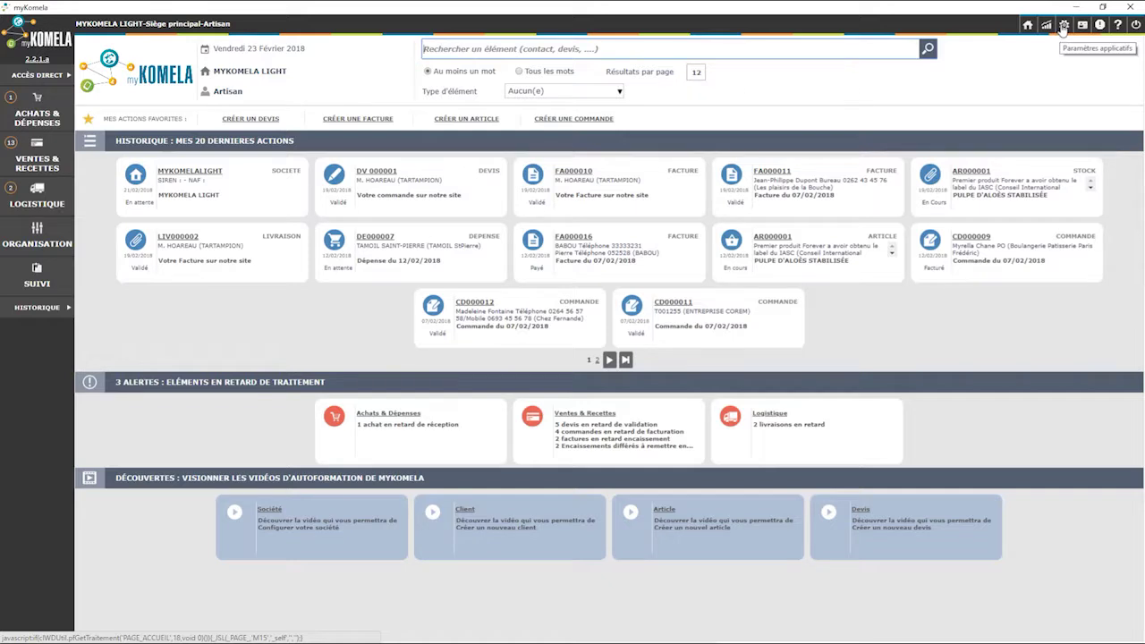
Step: Review the user account settings, including the e-mail signature and preferences sections, and close them without saving
{"action": "left_click", "coordinate": [51, 235]}
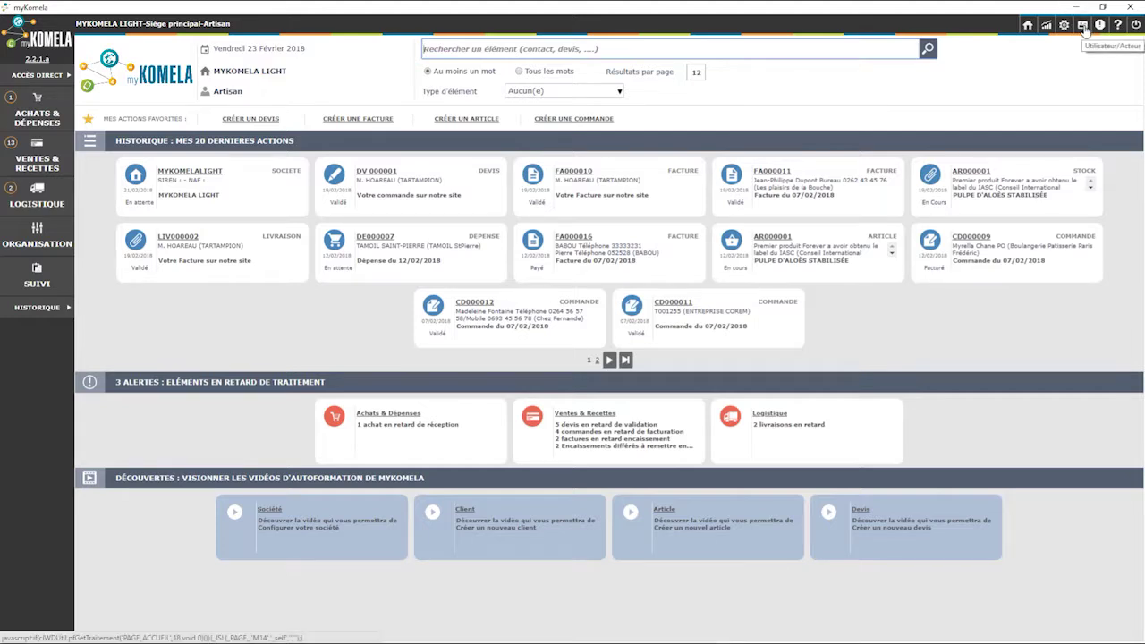
{"action": "left_click", "coordinate": [1082, 25]}
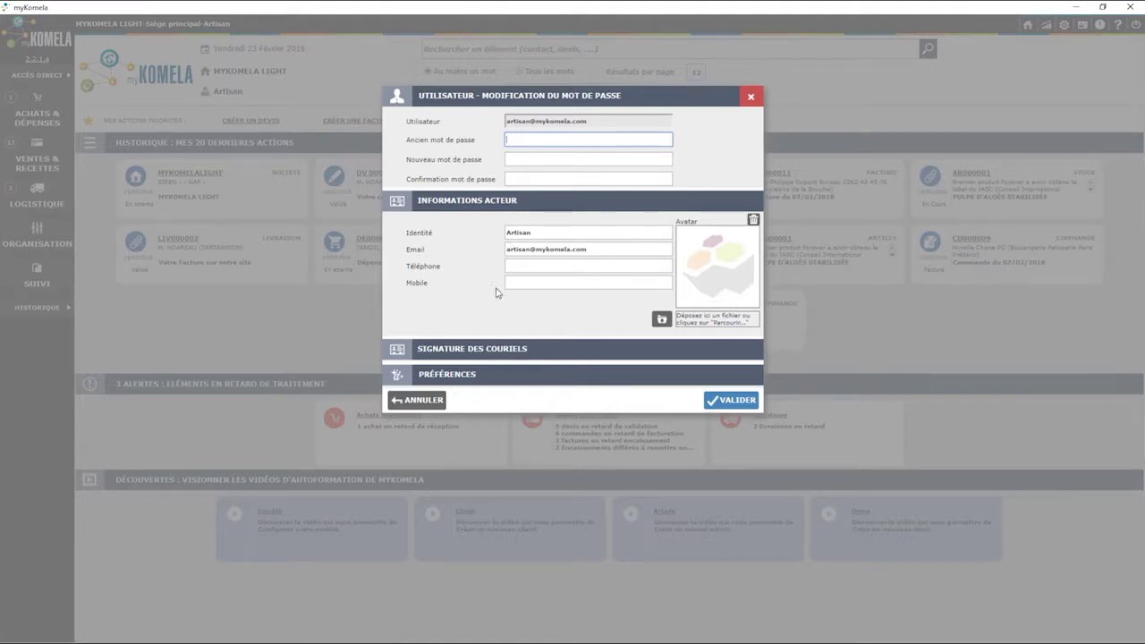
{"action": "left_click", "coordinate": [512, 353]}
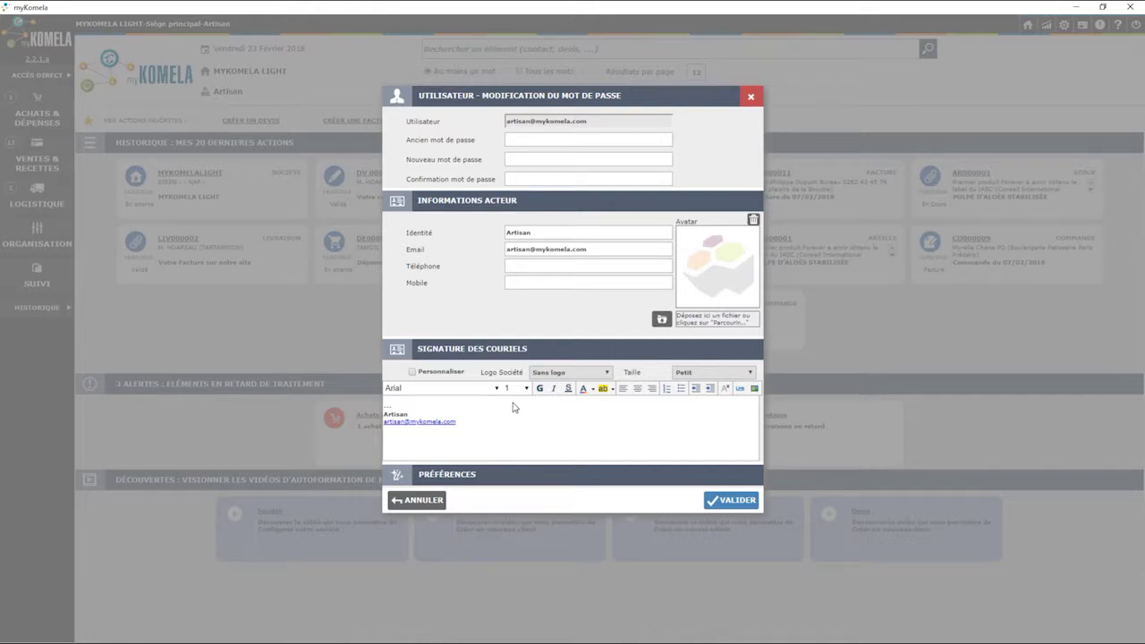
{"action": "left_click", "coordinate": [464, 479]}
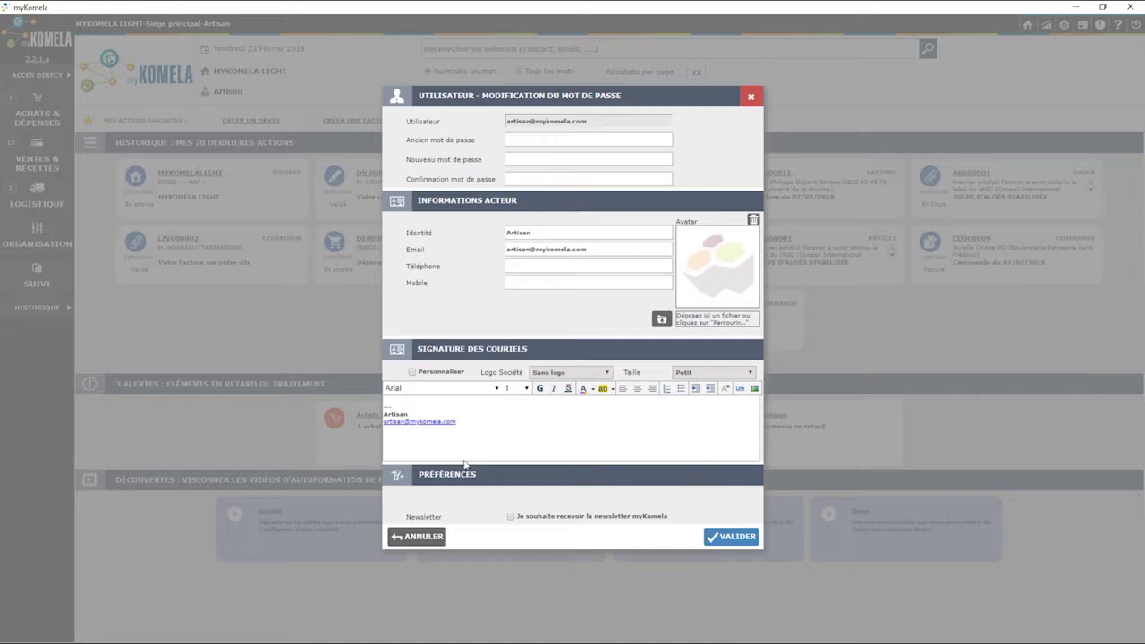
{"action": "left_click", "coordinate": [417, 537]}
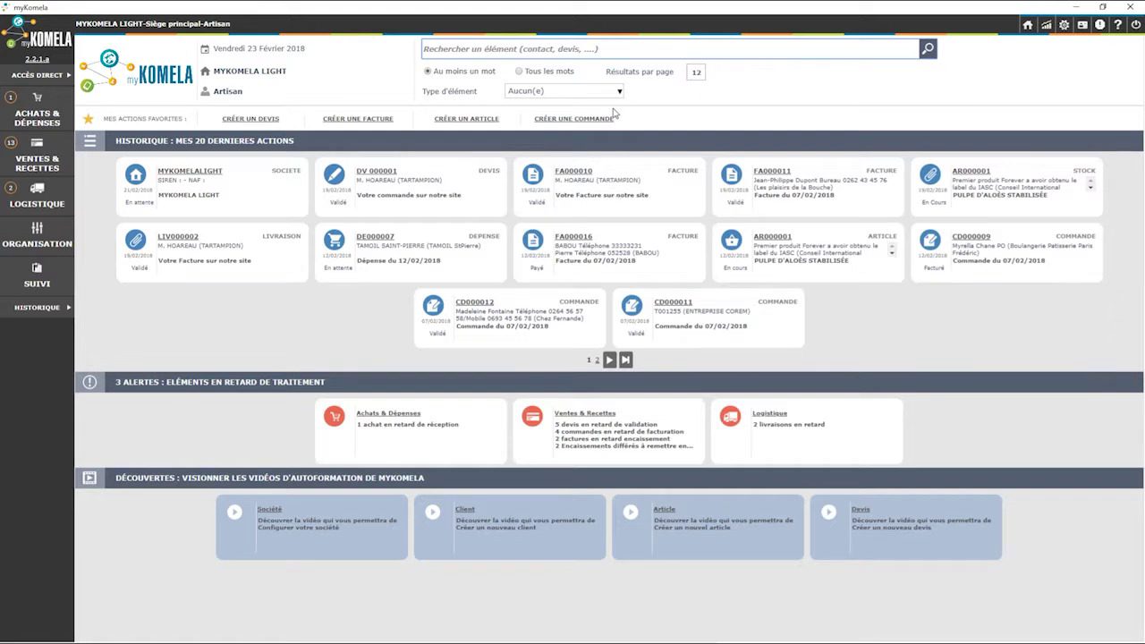
Step: Examine the application parameters from default values and subscriptions through VAT codes, units, payment modes and accounting periods, then leave without saving
{"action": "left_click", "coordinate": [1065, 26]}
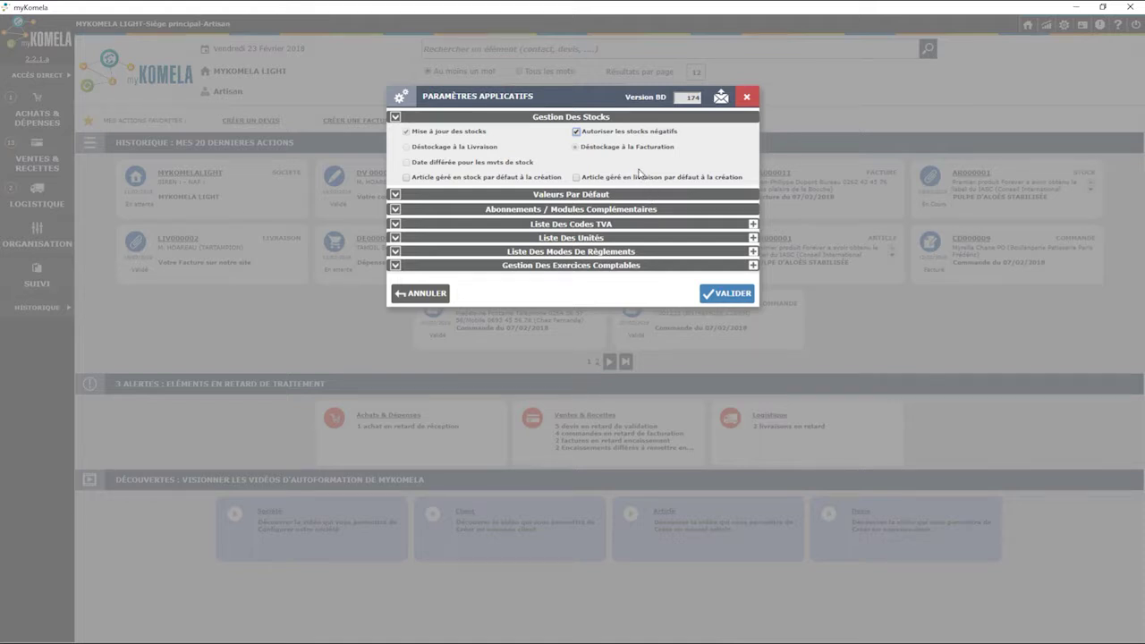
{"action": "left_click", "coordinate": [511, 196]}
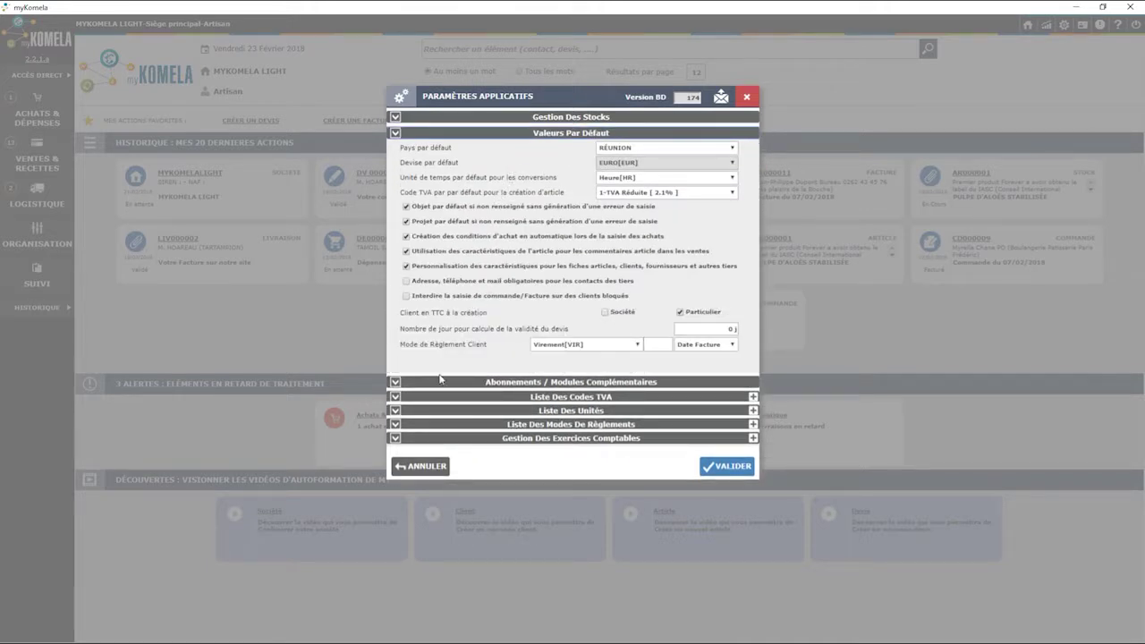
{"action": "left_click", "coordinate": [480, 383]}
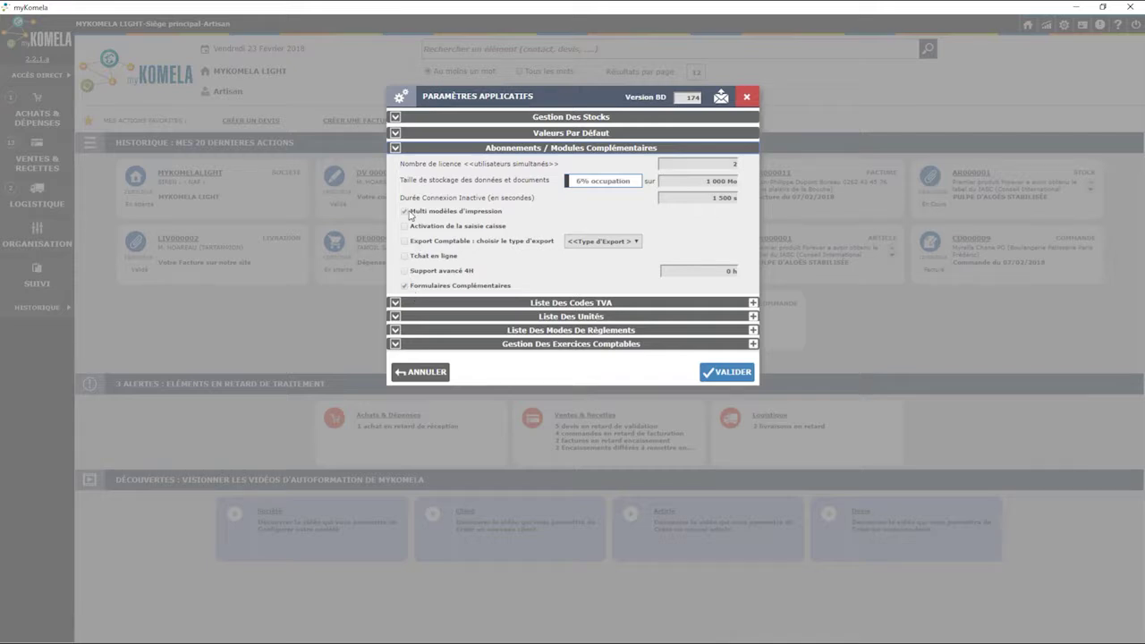
{"action": "left_click", "coordinate": [582, 303]}
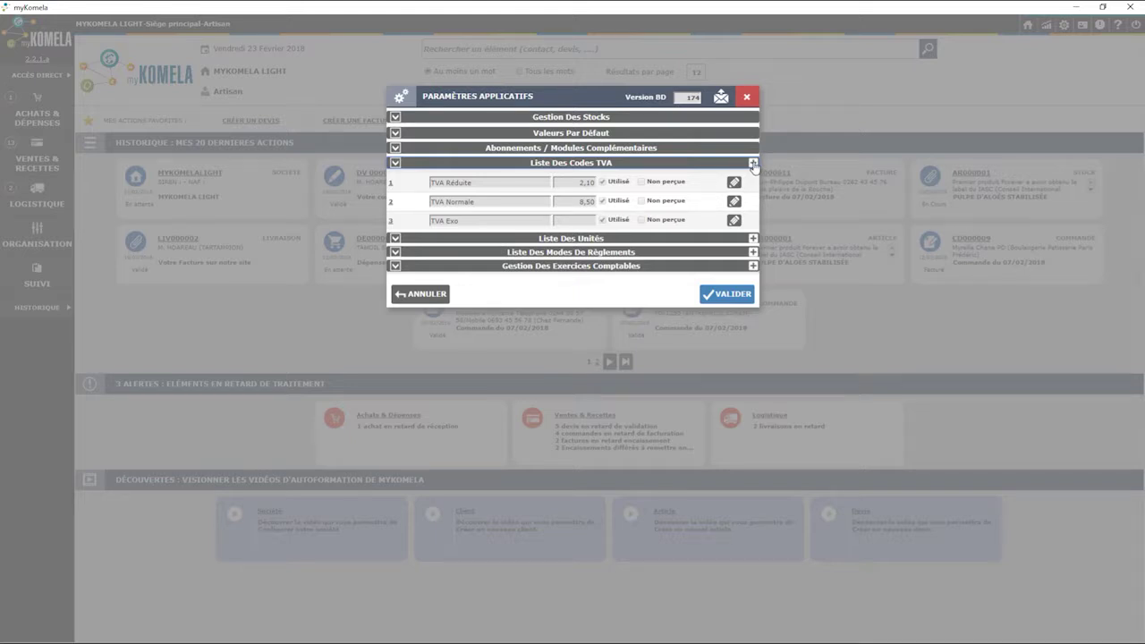
{"action": "left_click", "coordinate": [553, 239]}
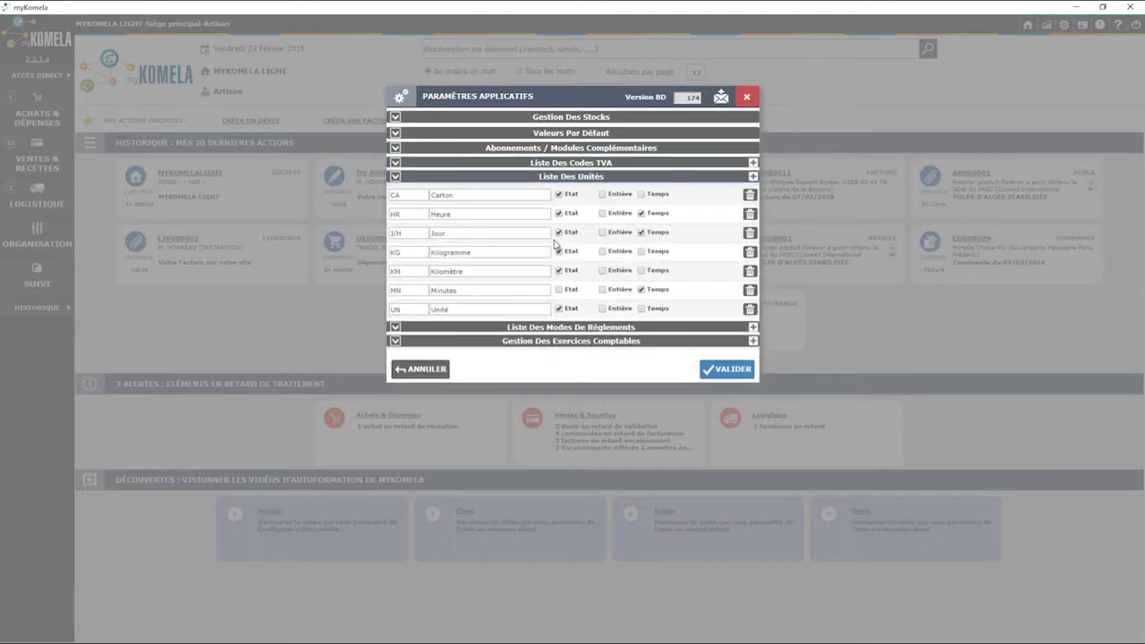
{"action": "left_click", "coordinate": [556, 328]}
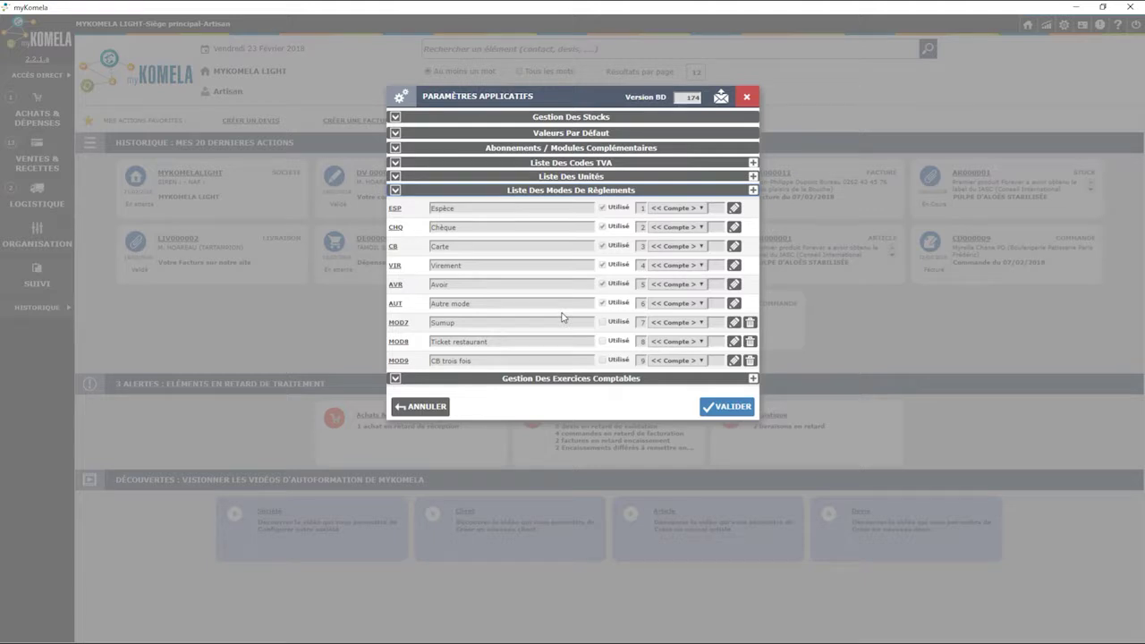
{"action": "left_click", "coordinate": [548, 378]}
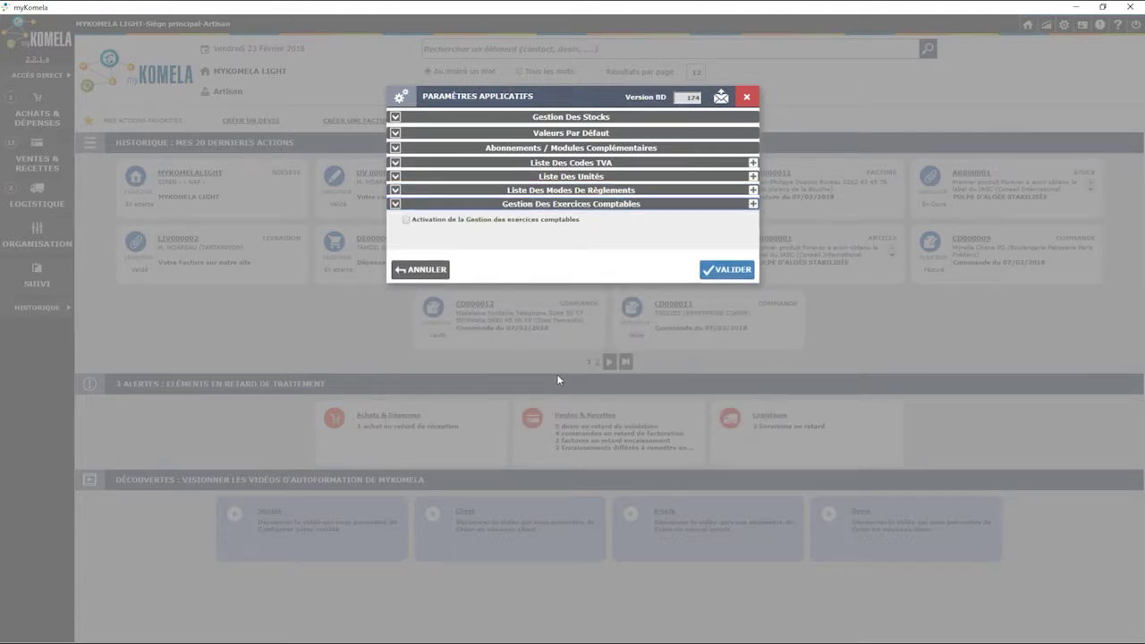
{"action": "left_click", "coordinate": [421, 269]}
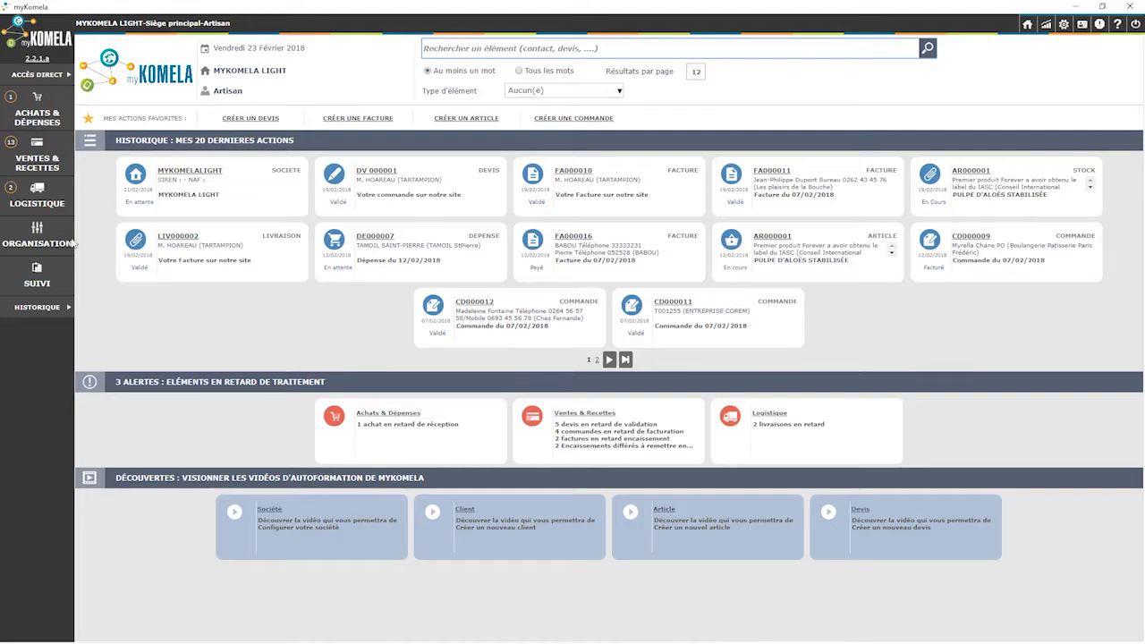
Step: Open the detail record of the MYKOMELALIGHT company from the Organisation module's company list
{"action": "mouse_move", "coordinate": [72, 244]}
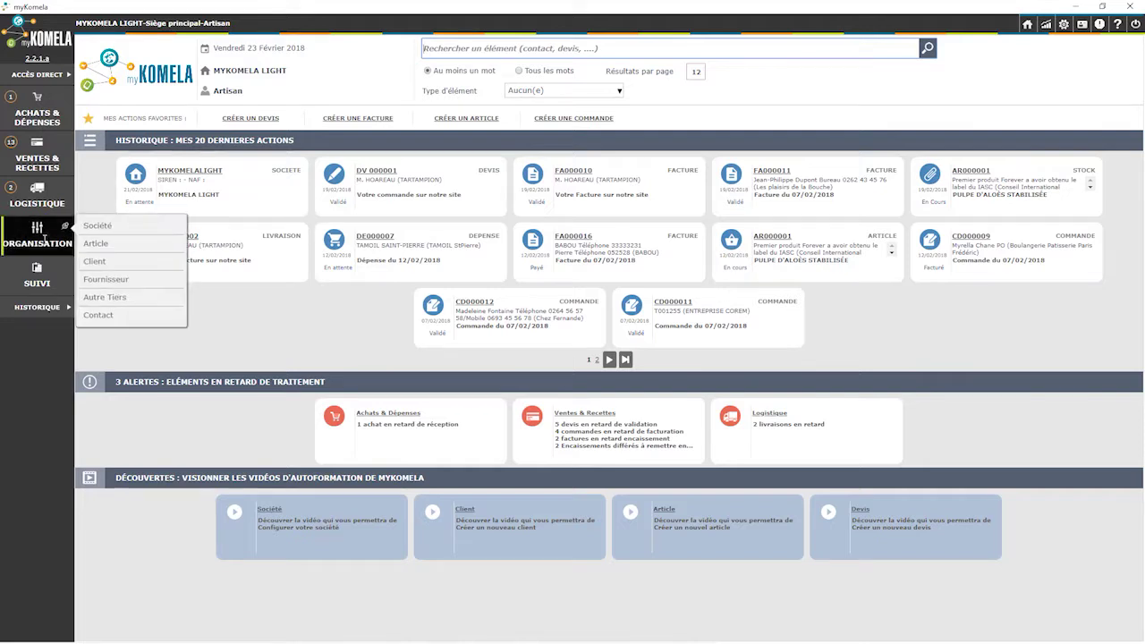
{"action": "left_click", "coordinate": [97, 229]}
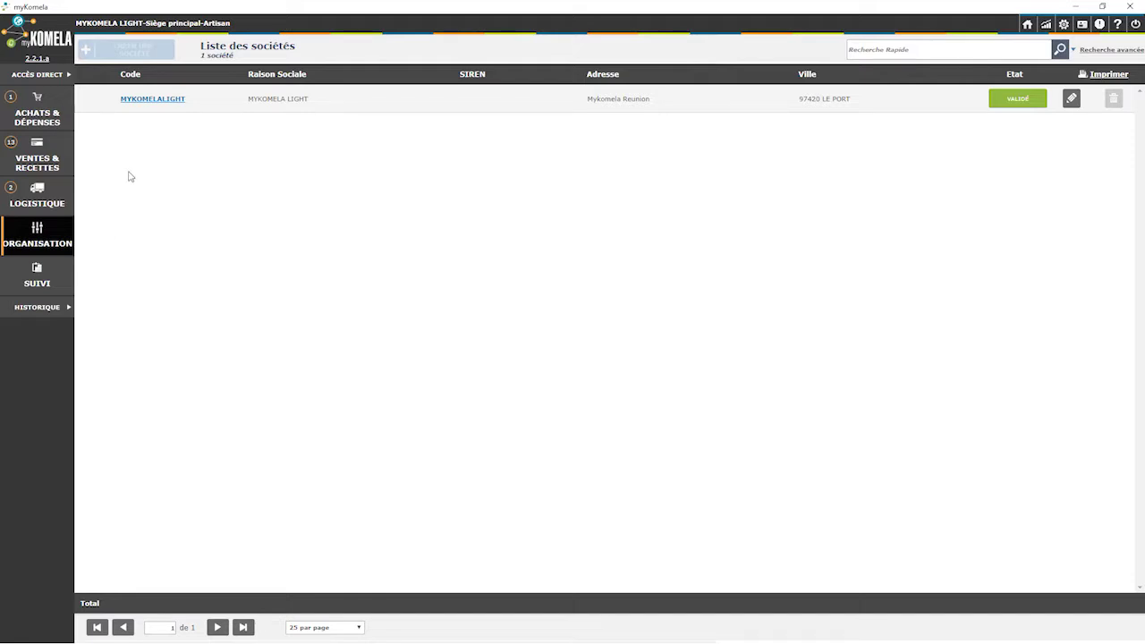
{"action": "left_click", "coordinate": [143, 99]}
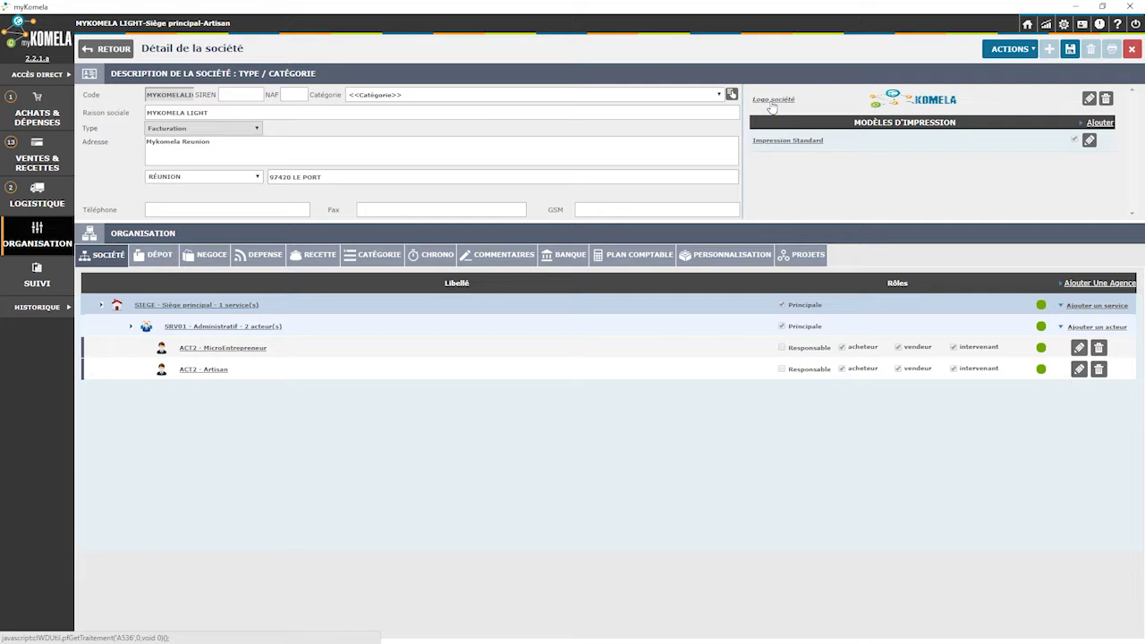
Step: Inspect the Impression Standard print template's custom document header layout and its column-count options, keeping three columns
{"action": "left_click", "coordinate": [793, 143]}
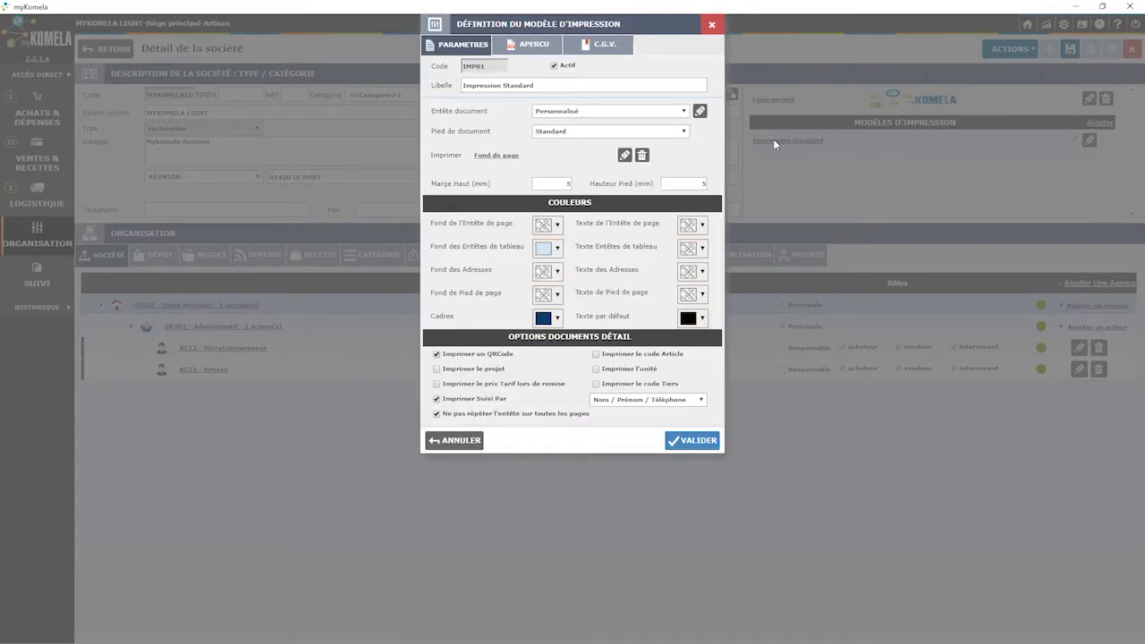
{"action": "left_click", "coordinate": [699, 111]}
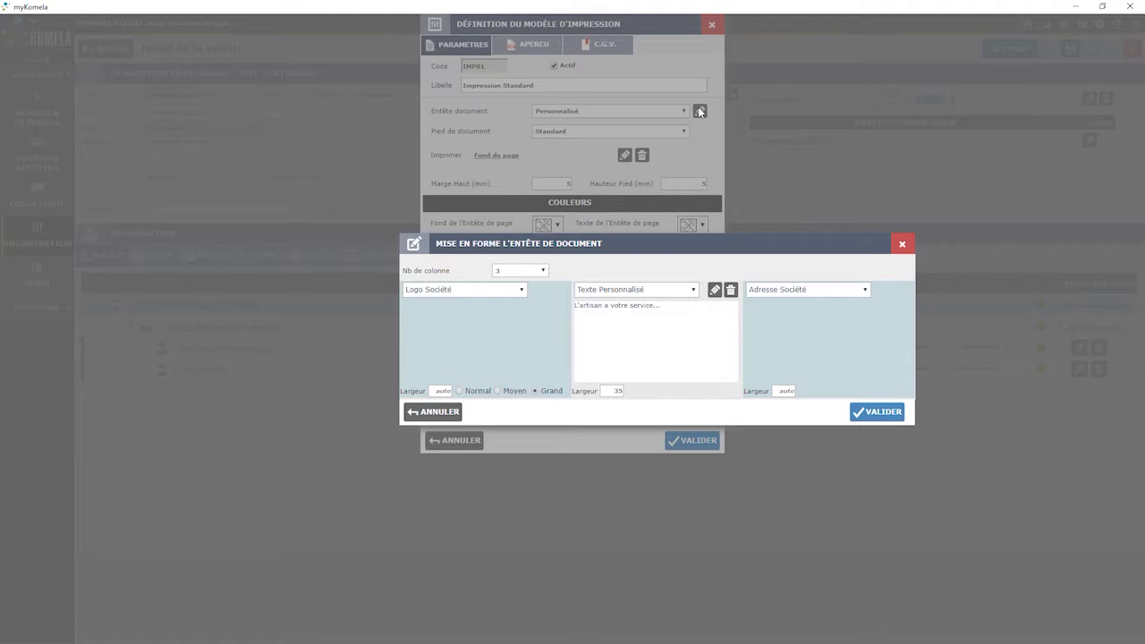
{"action": "left_click", "coordinate": [543, 271]}
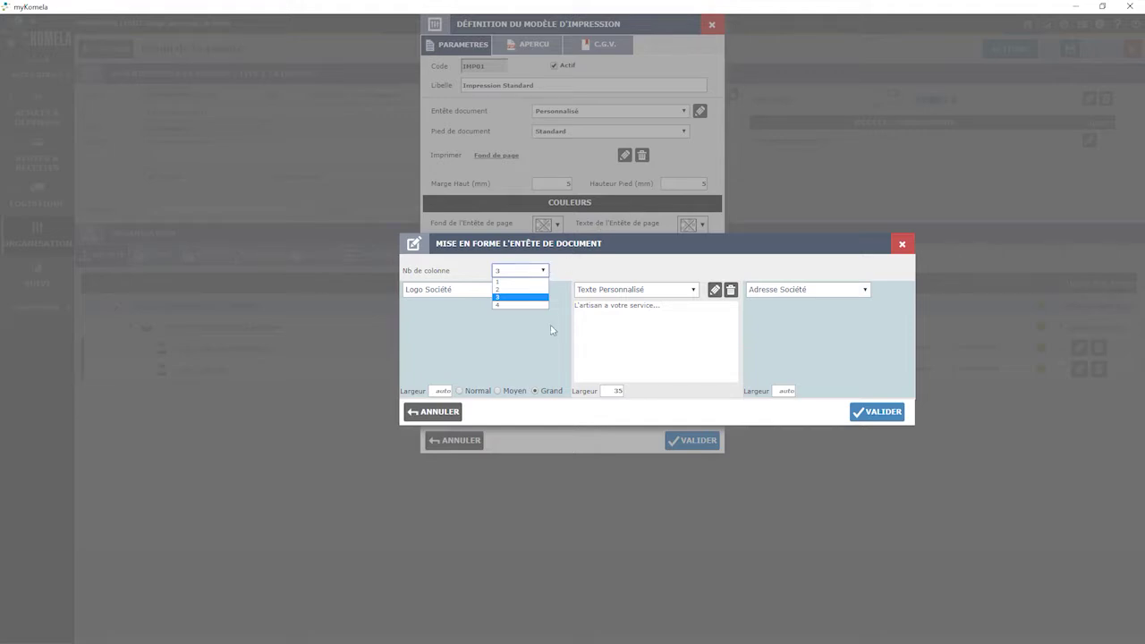
{"action": "left_click", "coordinate": [872, 418]}
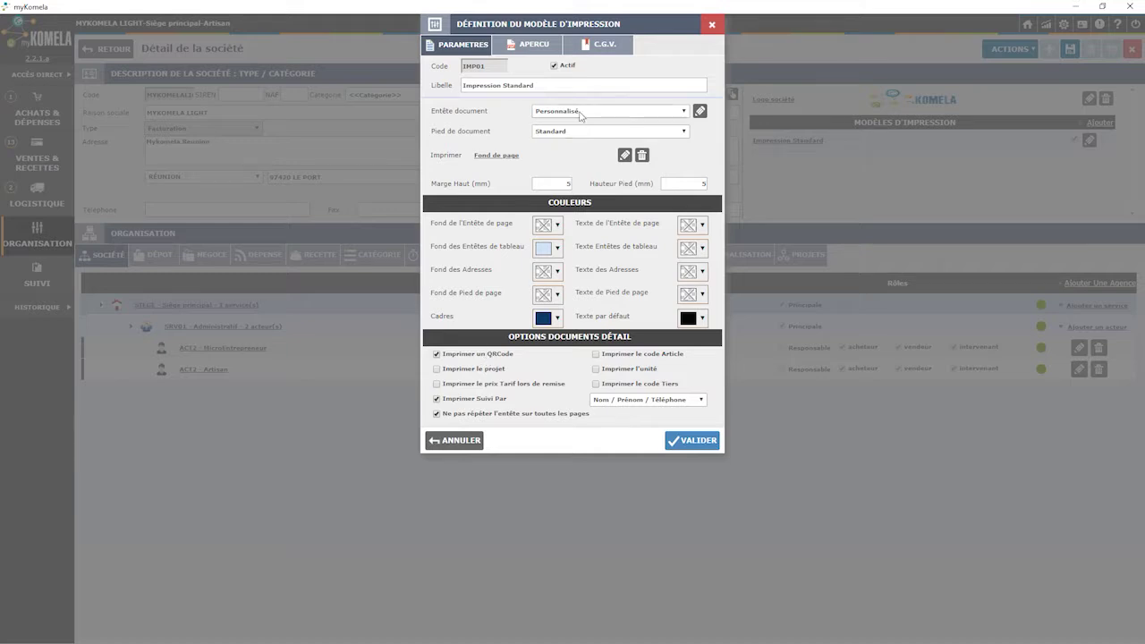
Step: Check the print template's C.G.V. section and document preview, then close the template without saving
{"action": "left_click", "coordinate": [599, 47]}
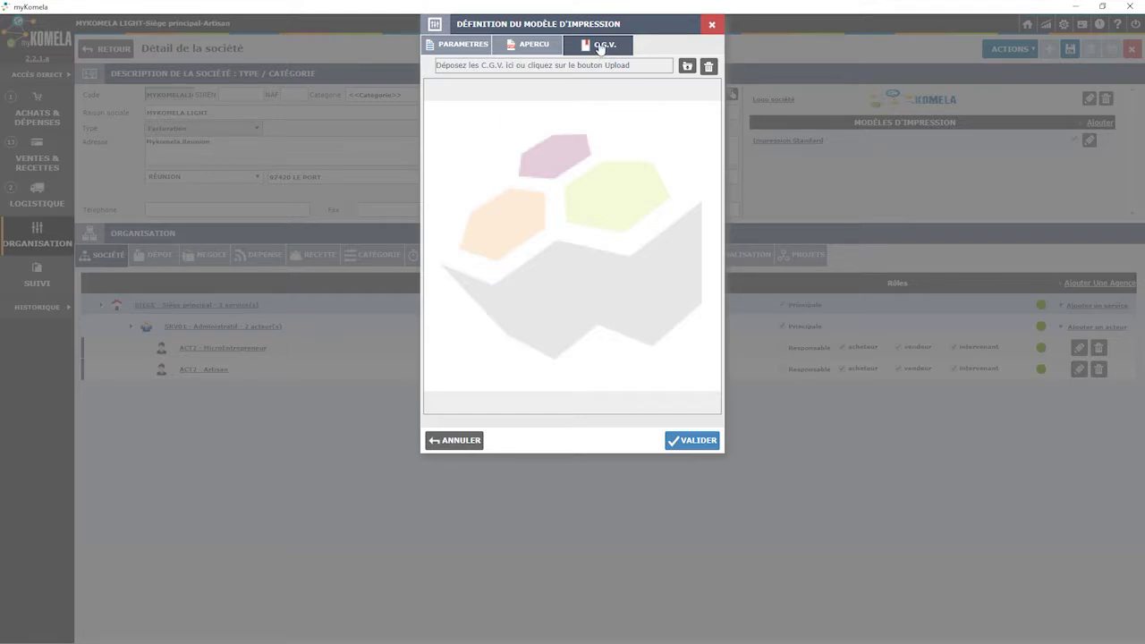
{"action": "left_click", "coordinate": [540, 46]}
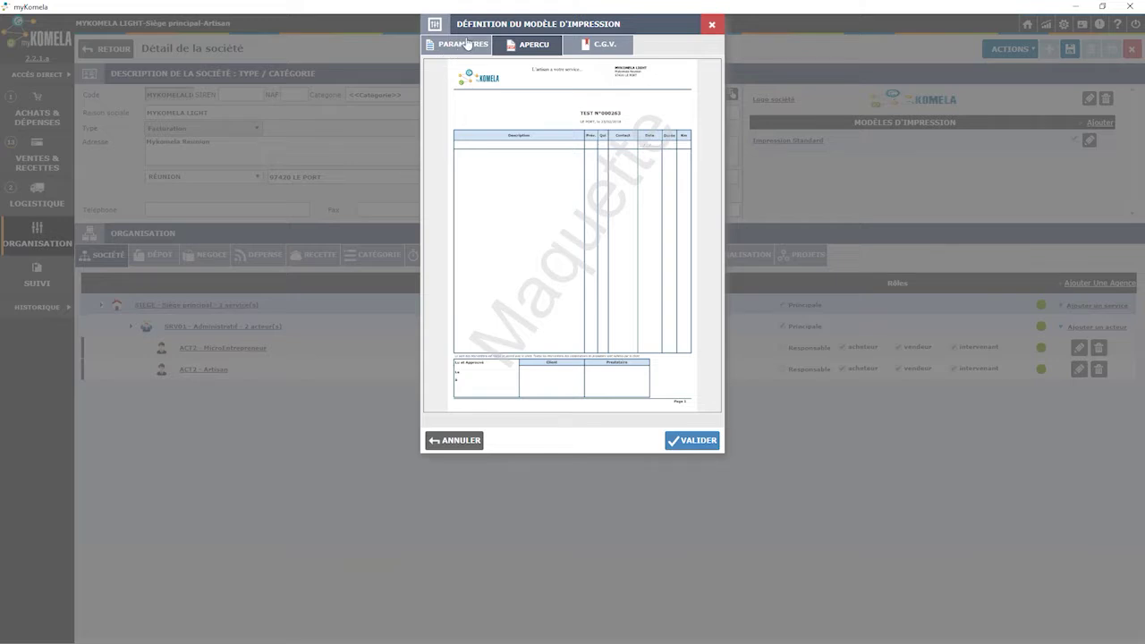
{"action": "left_click", "coordinate": [455, 447]}
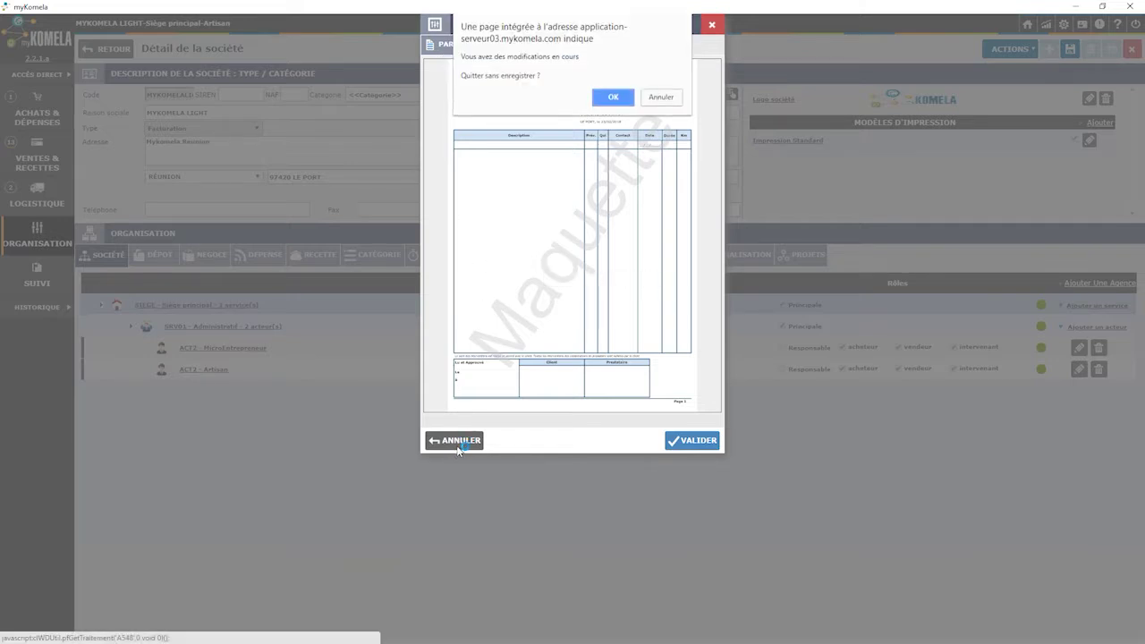
{"action": "left_click", "coordinate": [612, 97]}
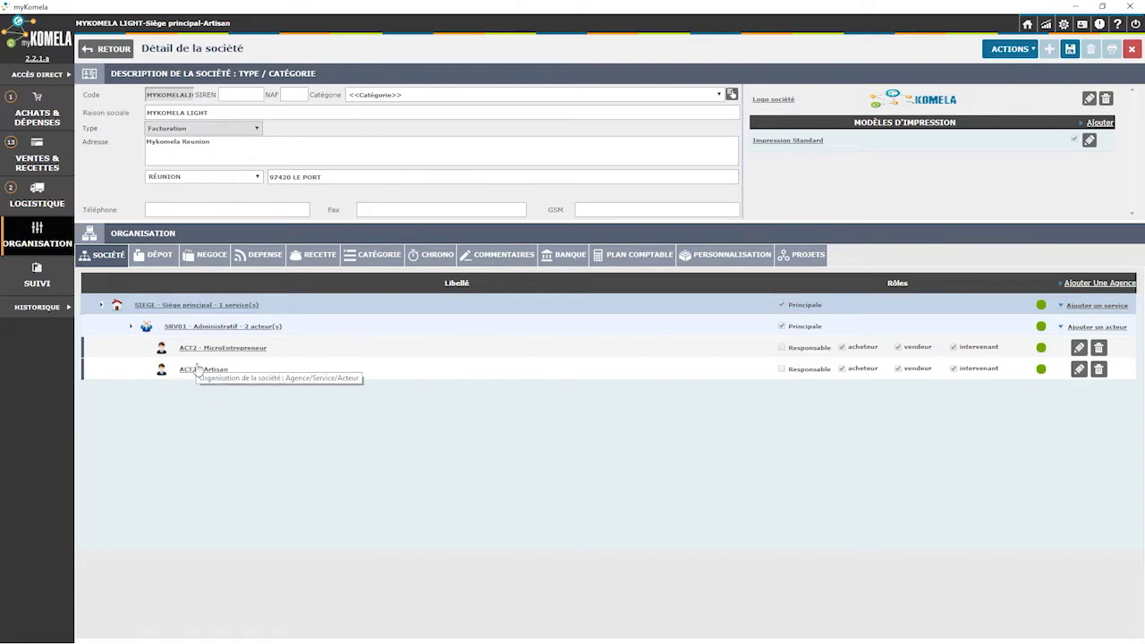
Step: Examine the Artisan actor's authorisations, Client categories and application access rights for Ventes & Recettes, then cancel
{"action": "left_click", "coordinate": [196, 371]}
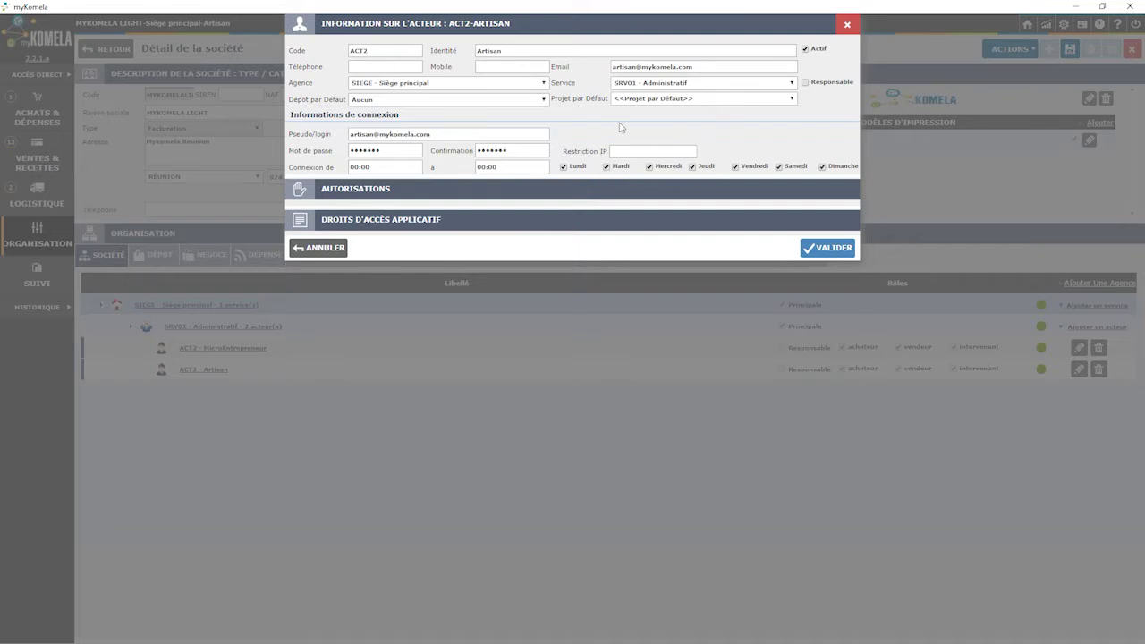
{"action": "double_click", "coordinate": [484, 196]}
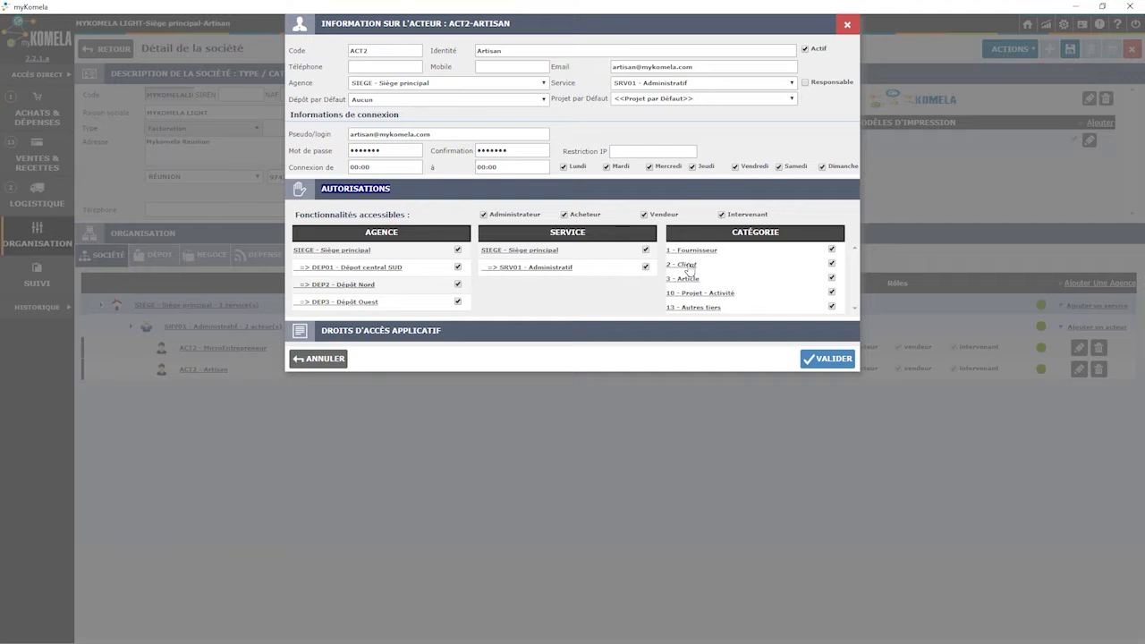
{"action": "left_click", "coordinate": [689, 267]}
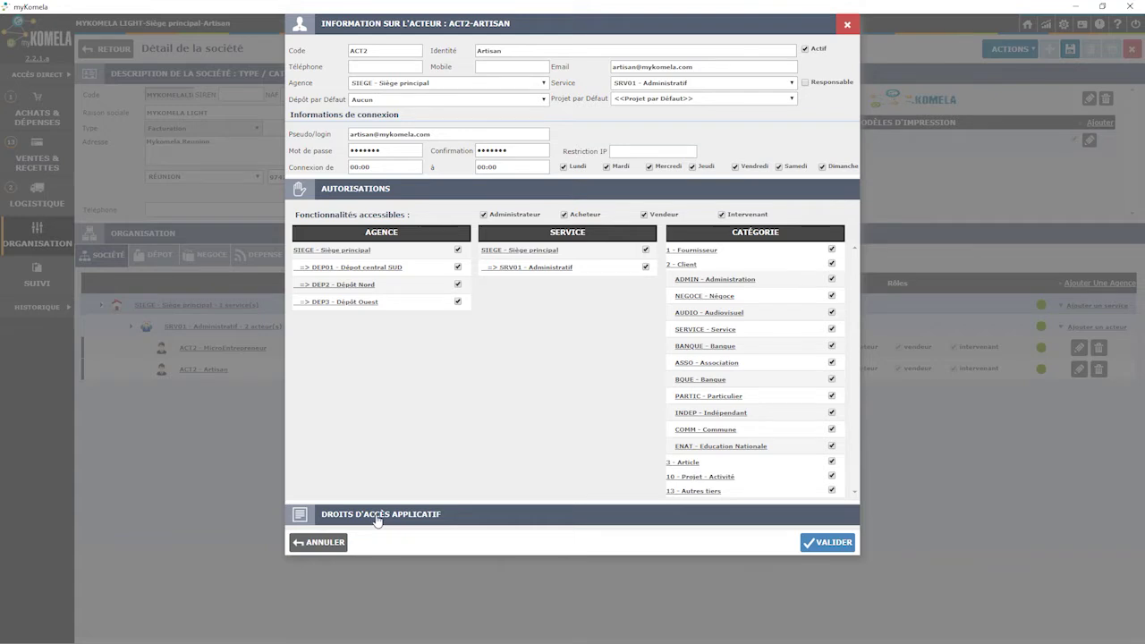
{"action": "left_click", "coordinate": [377, 518]}
{"action": "scroll", "coordinate": [593, 463], "scroll_direction": "down", "scroll_amount": 1}
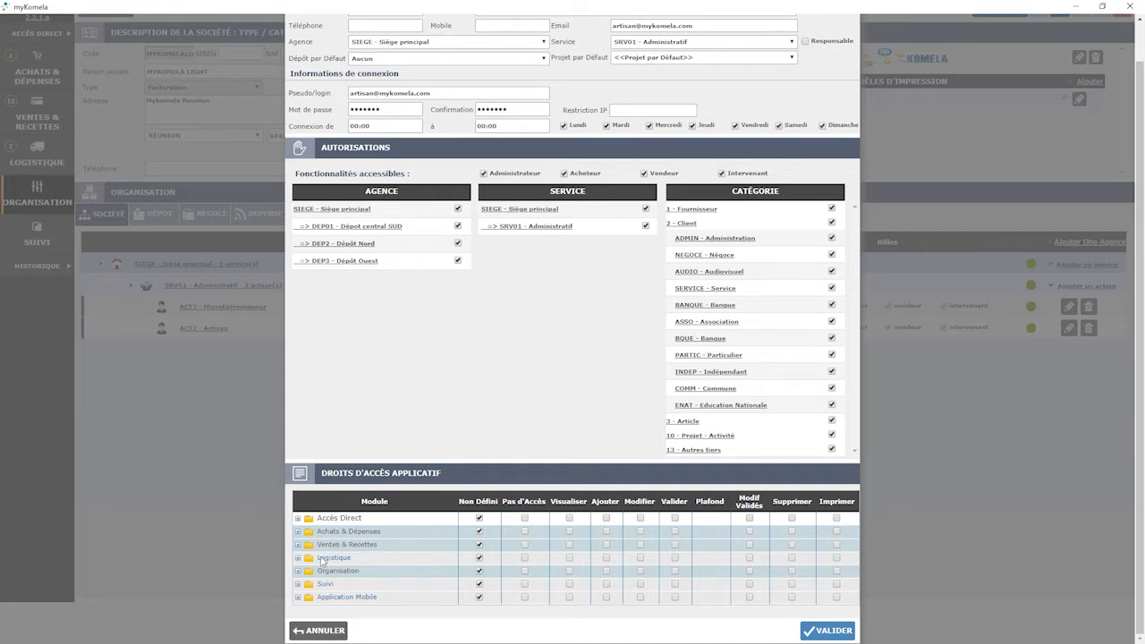
{"action": "left_click", "coordinate": [299, 545]}
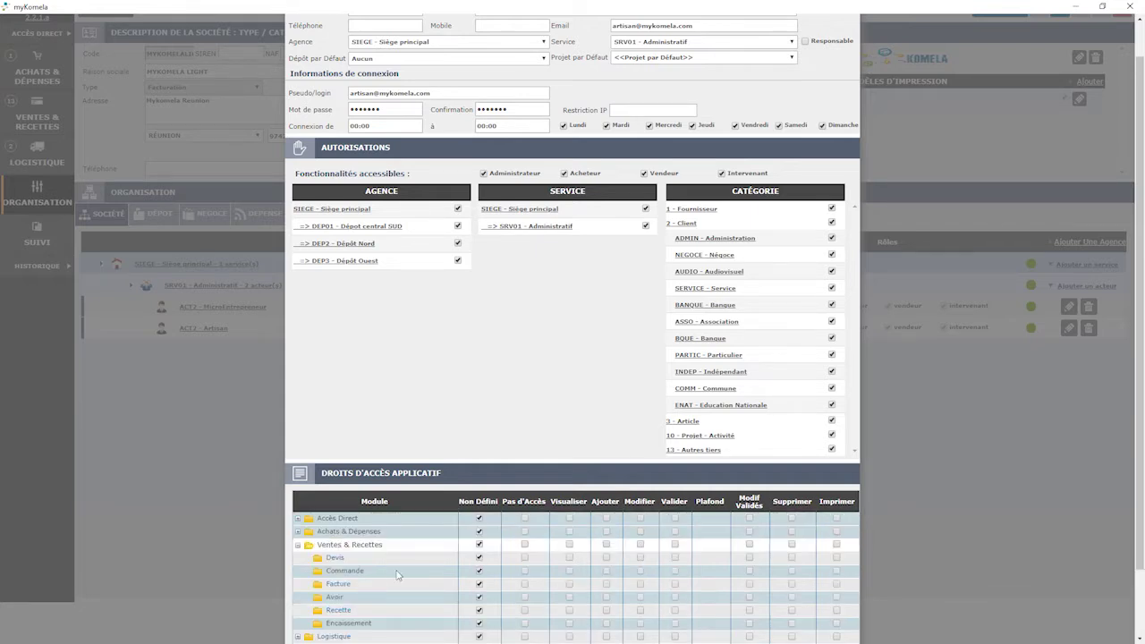
{"action": "scroll", "coordinate": [363, 519], "scroll_direction": "down", "scroll_amount": 2}
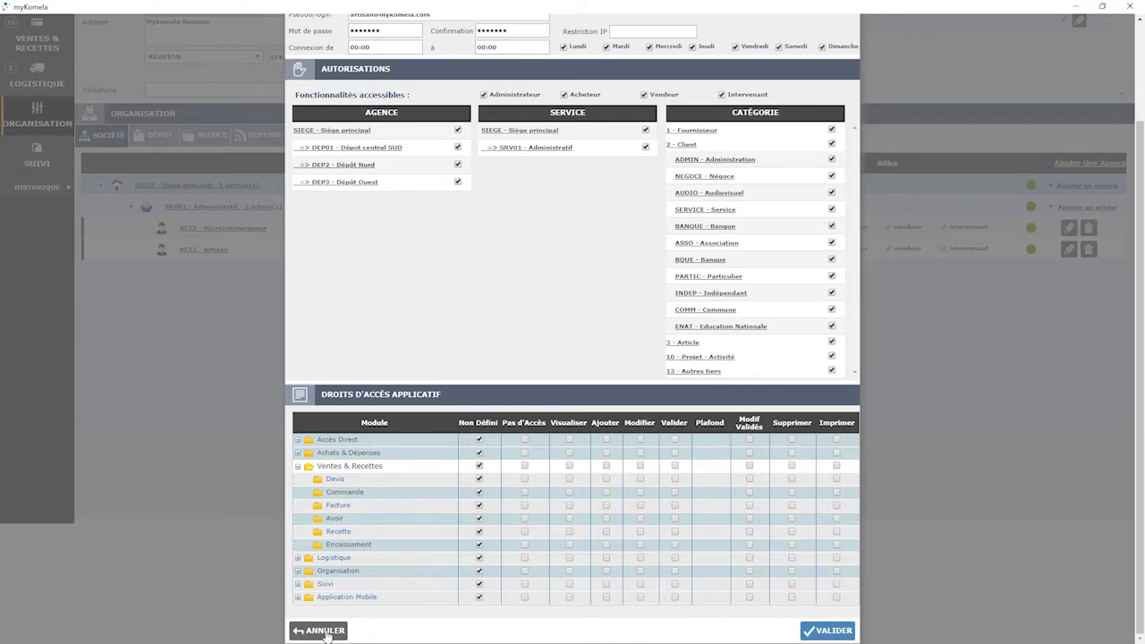
{"action": "left_click", "coordinate": [325, 632]}
Step: Look through the company's organisation data for depots, Négoce product families, Chrono numbering, document comments and bank
{"action": "left_click", "coordinate": [158, 256]}
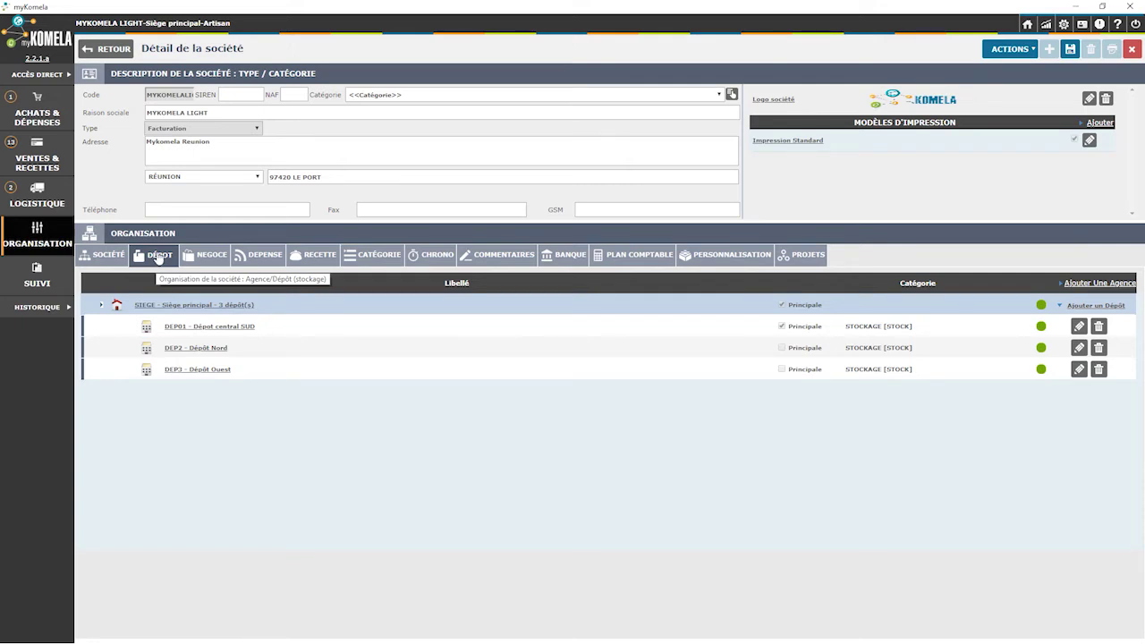
{"action": "left_click", "coordinate": [220, 261]}
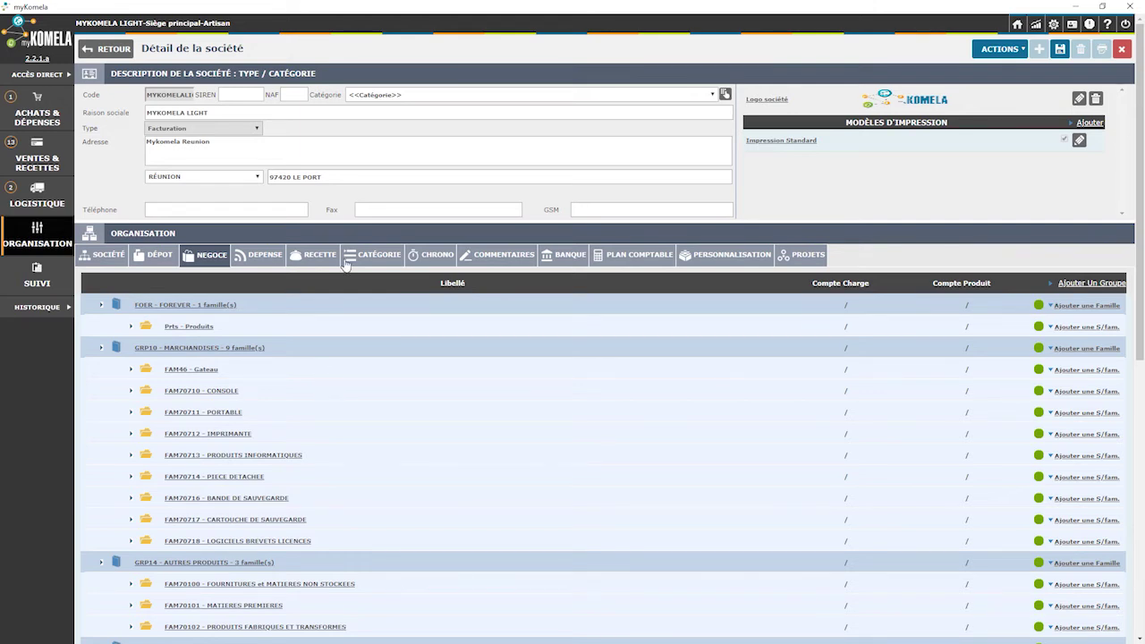
{"action": "left_click", "coordinate": [433, 257]}
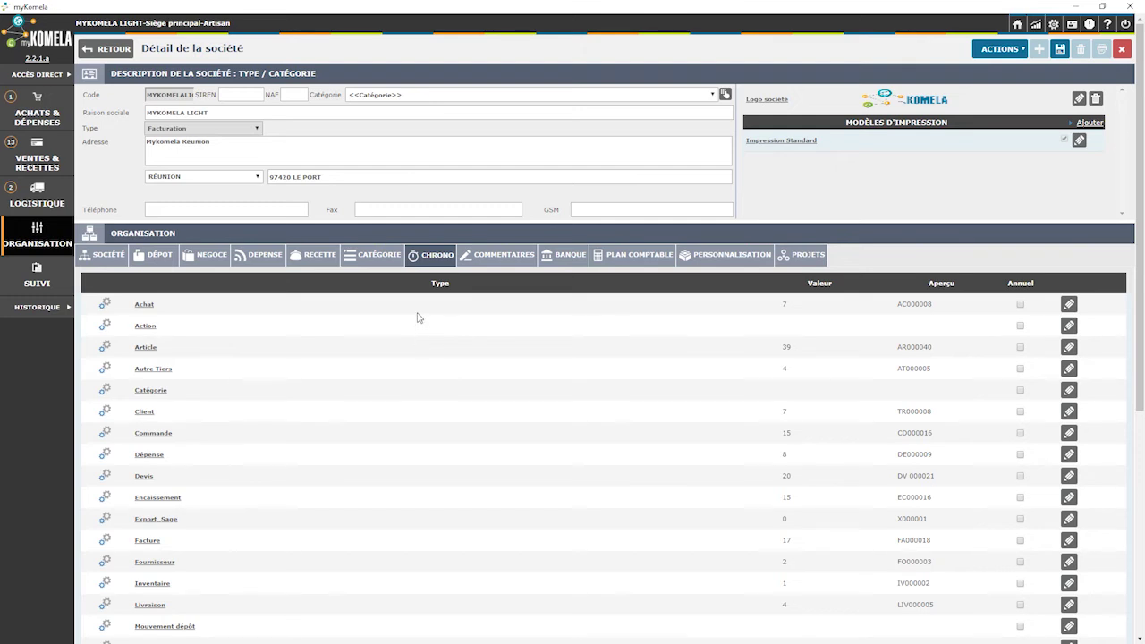
{"action": "left_click", "coordinate": [472, 258]}
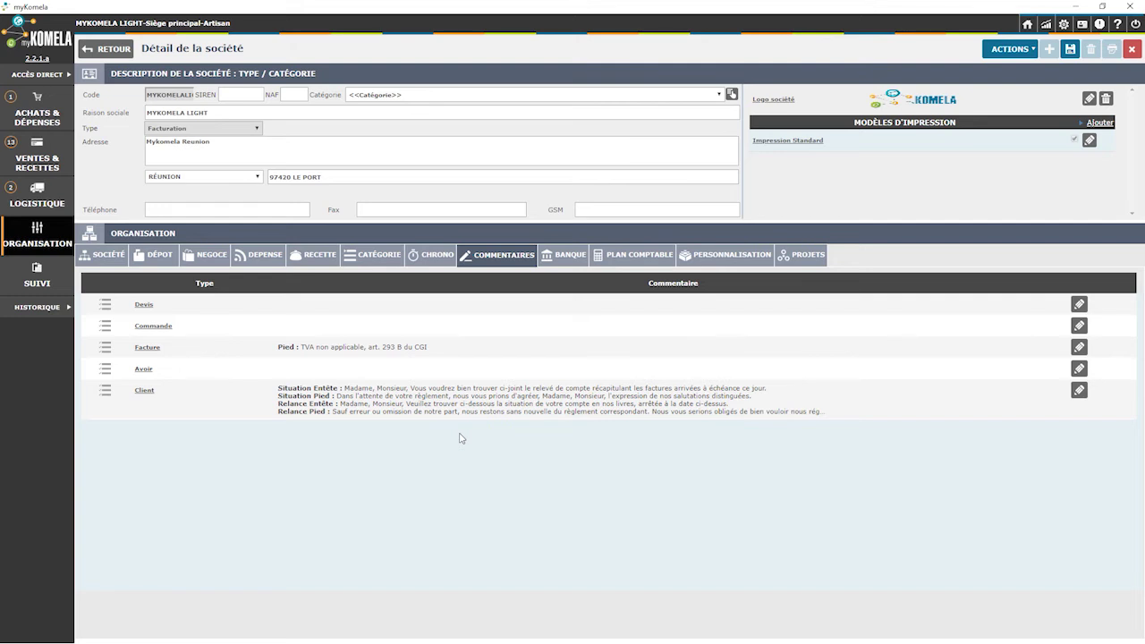
{"action": "double_click", "coordinate": [299, 363]}
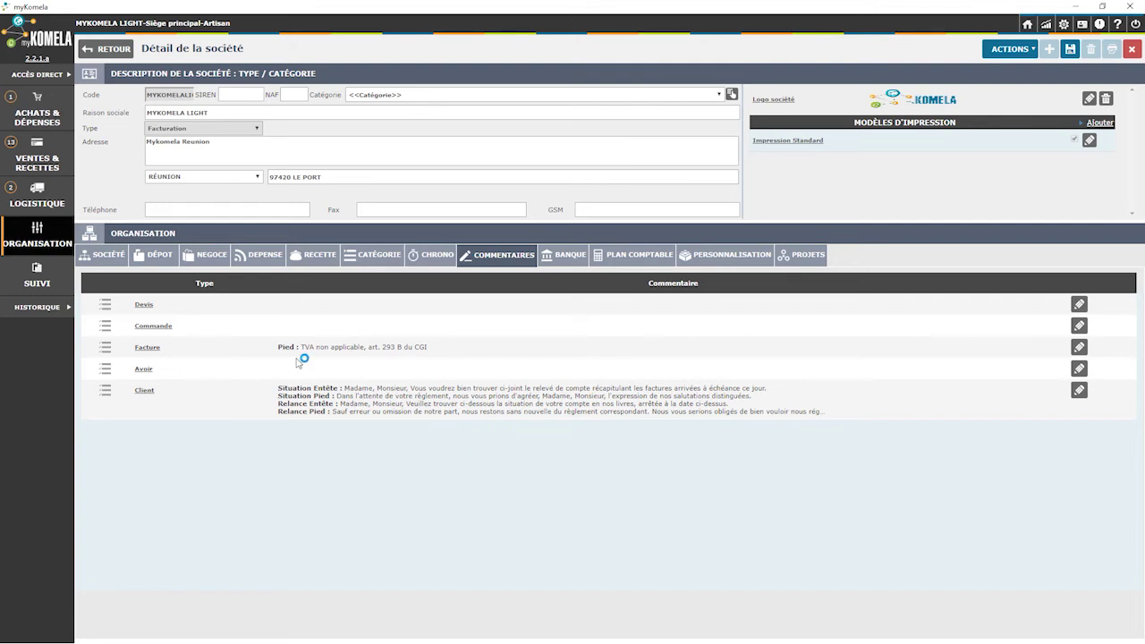
{"action": "left_click", "coordinate": [144, 305]}
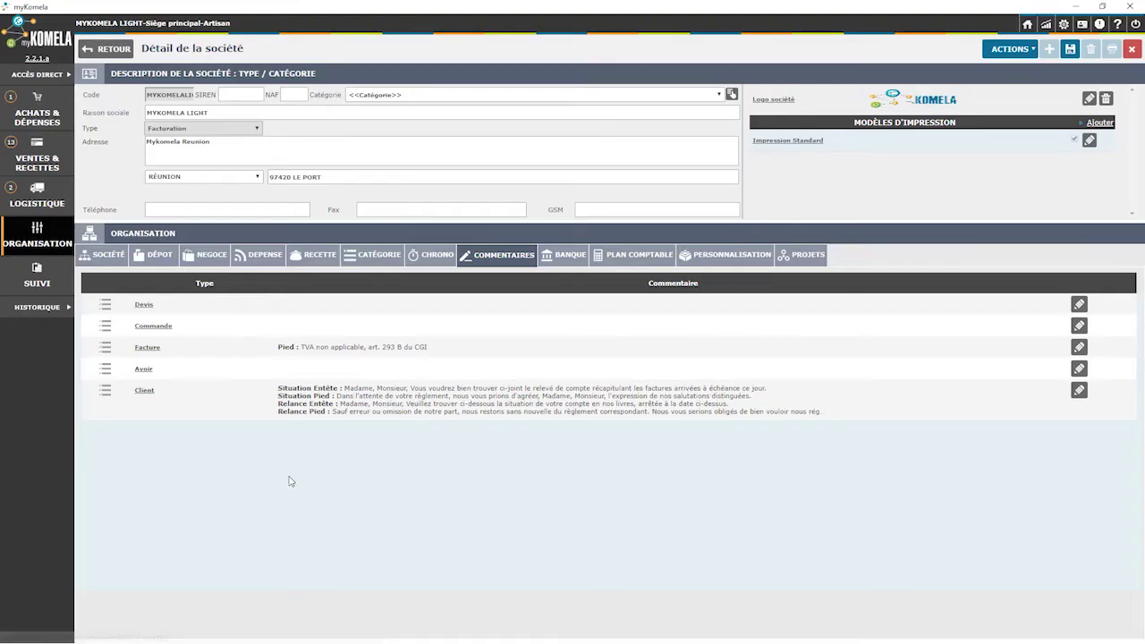
{"action": "left_click", "coordinate": [564, 261]}
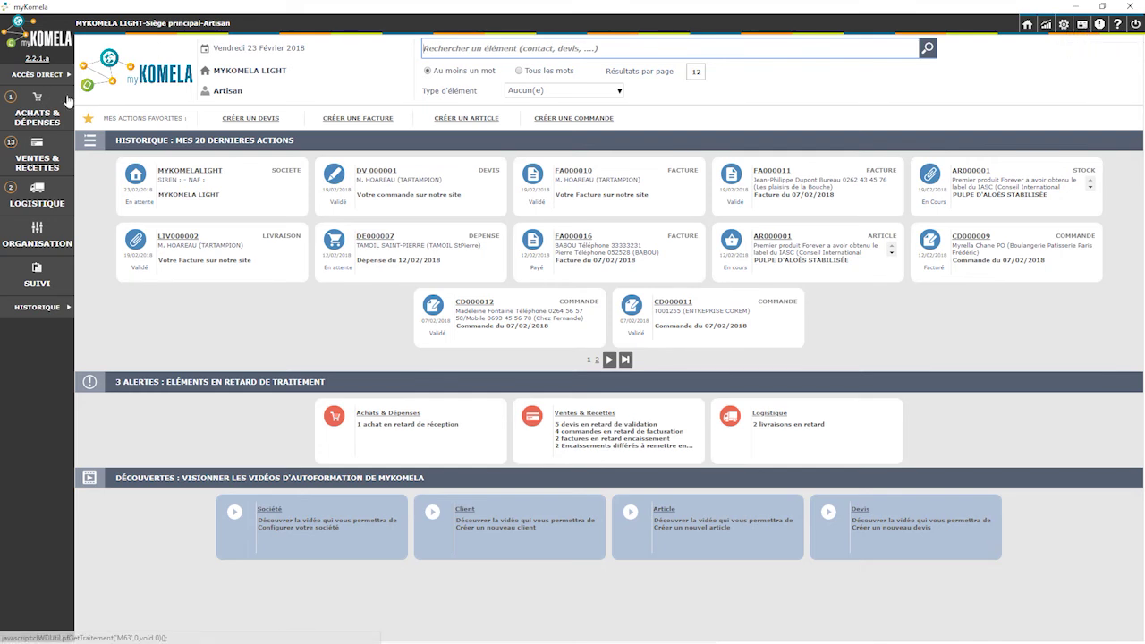
Step: Display the entries available in the Organisation module from the home page
{"action": "mouse_move", "coordinate": [41, 233]}
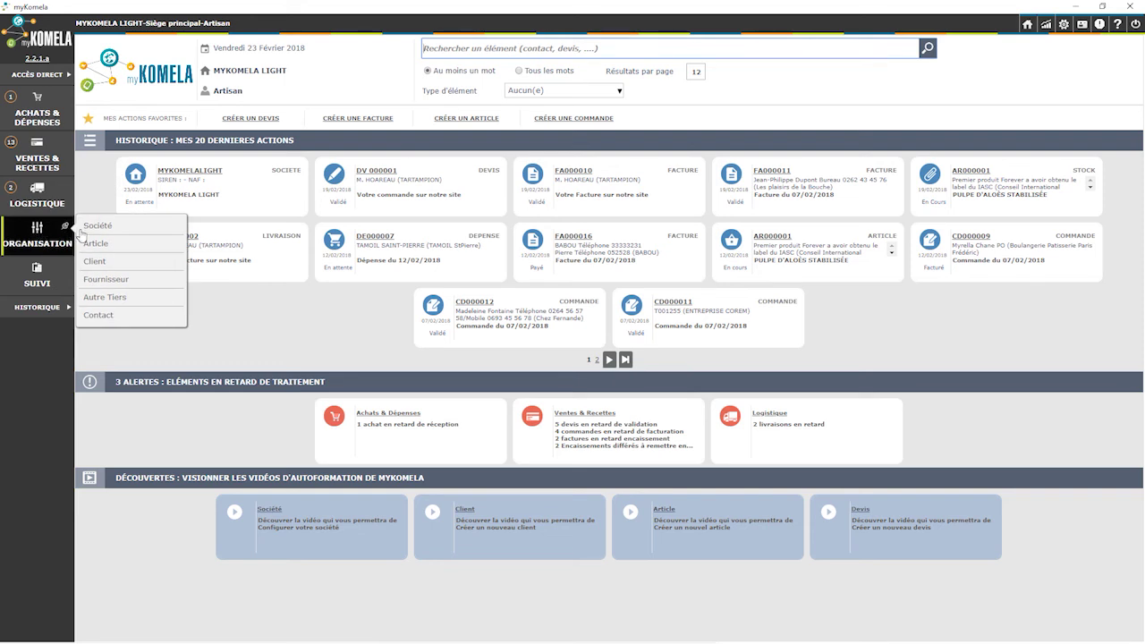